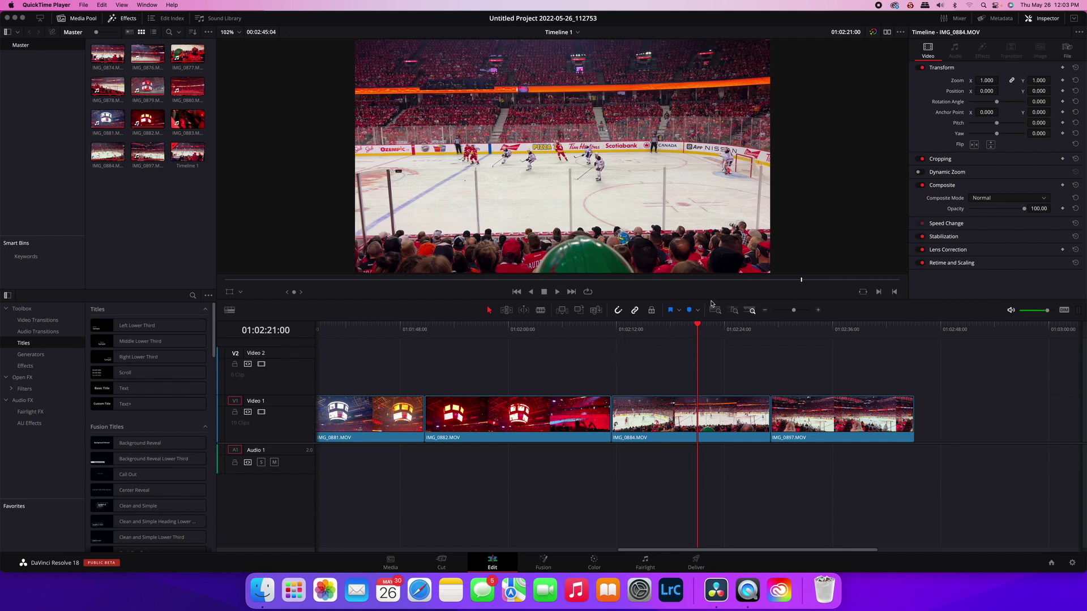
Step: On the Deliver page, set the render format to MP4 at 3840 x 2160 Ultra HD
left_click(695, 563)
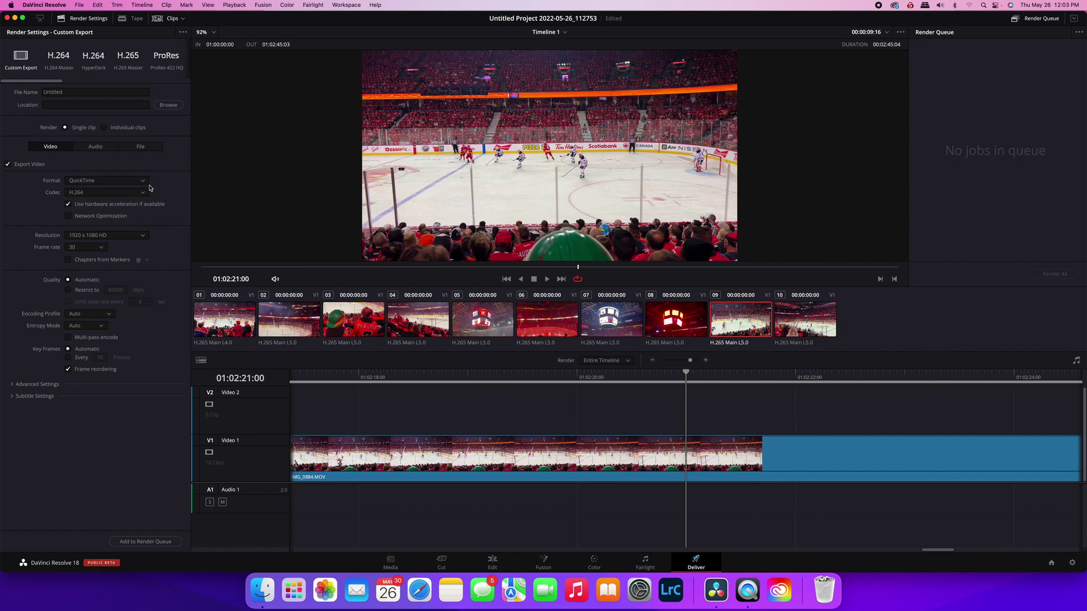
left_click(121, 181)
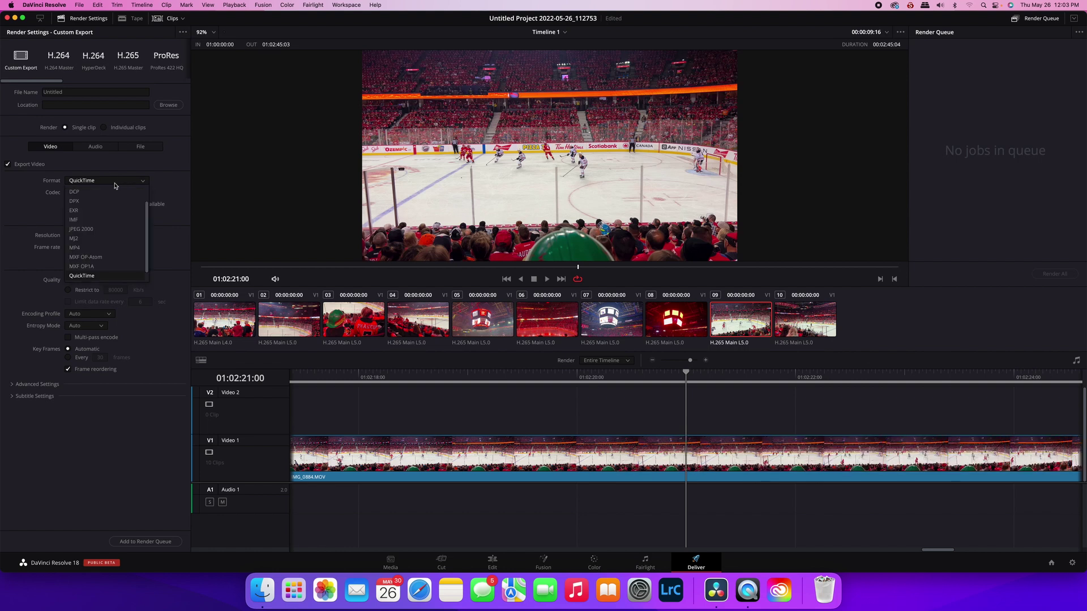
left_click(91, 248)
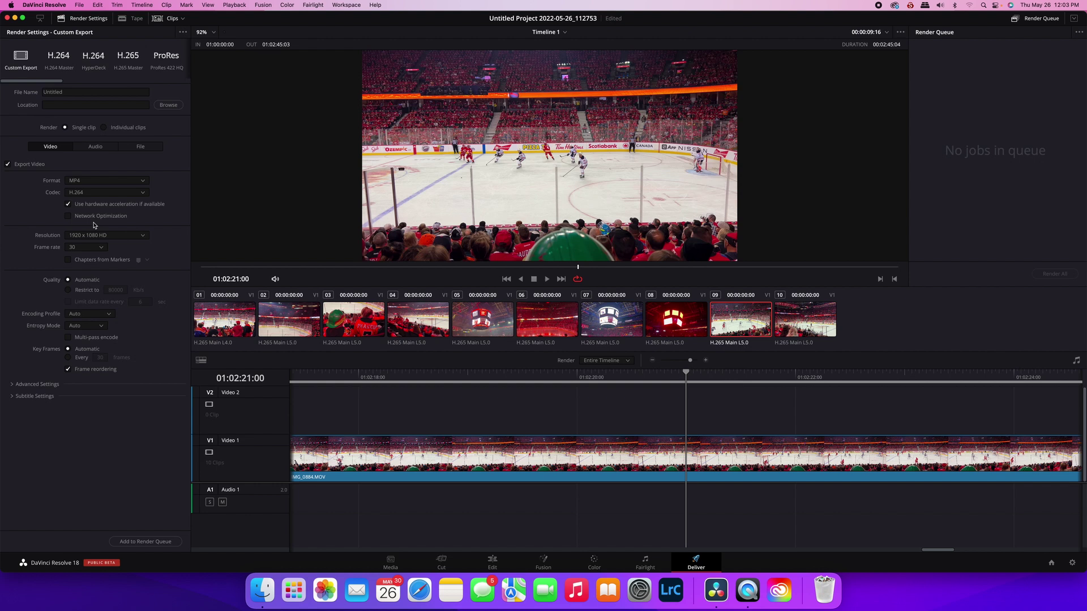
left_click(92, 236)
left_click(94, 315)
Step: Choose Individual clips and replace the custom name Untitled with Flamesgame
left_click(137, 146)
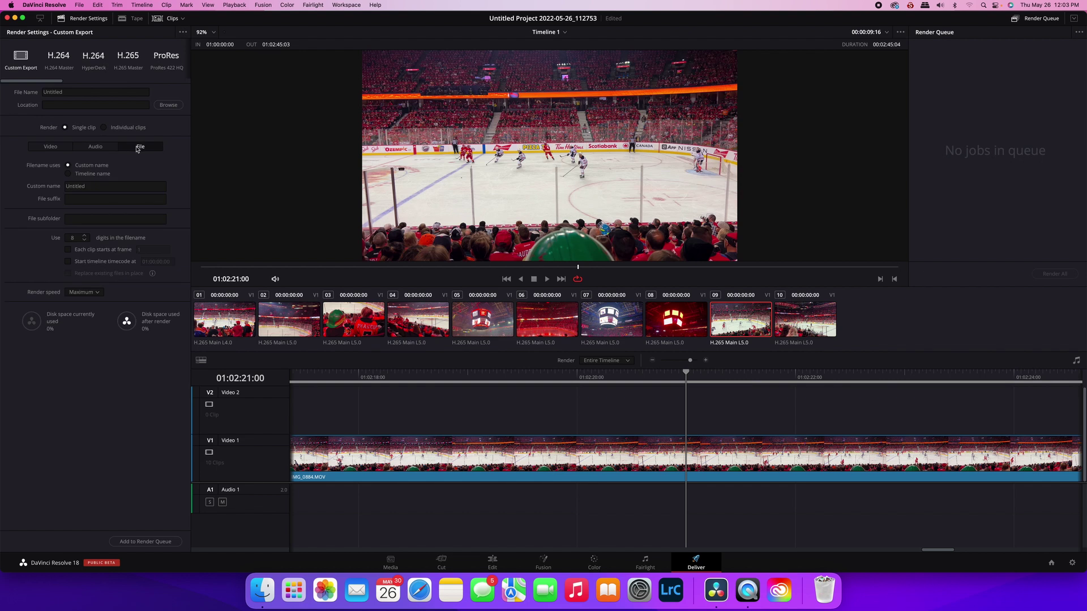
left_click(104, 128)
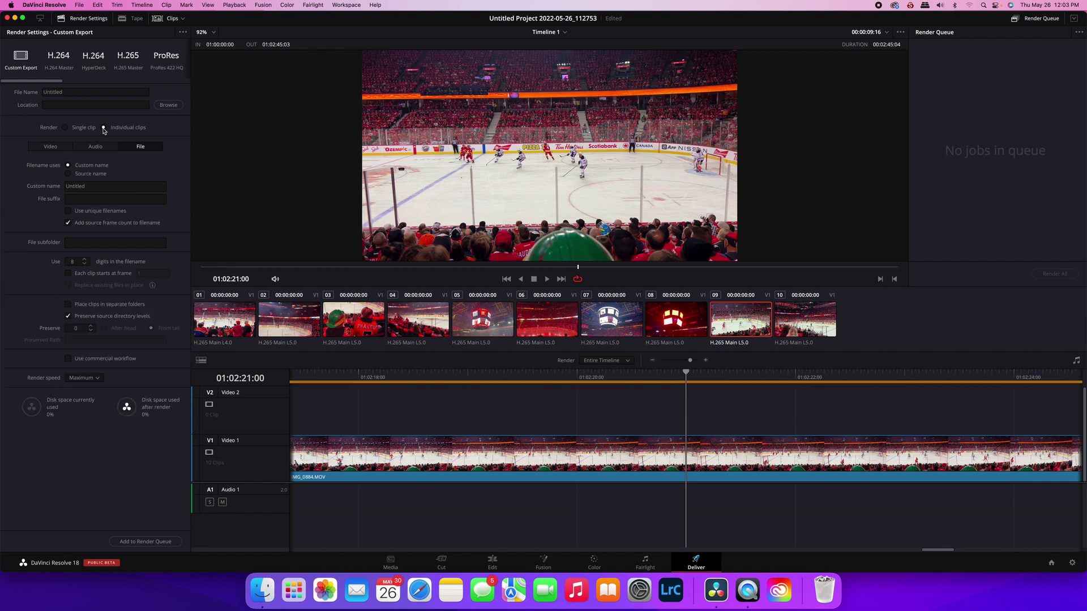
left_click(94, 187)
left_click_drag(94, 187, 65, 189)
key("BackSpace")
type("Flamesgame")
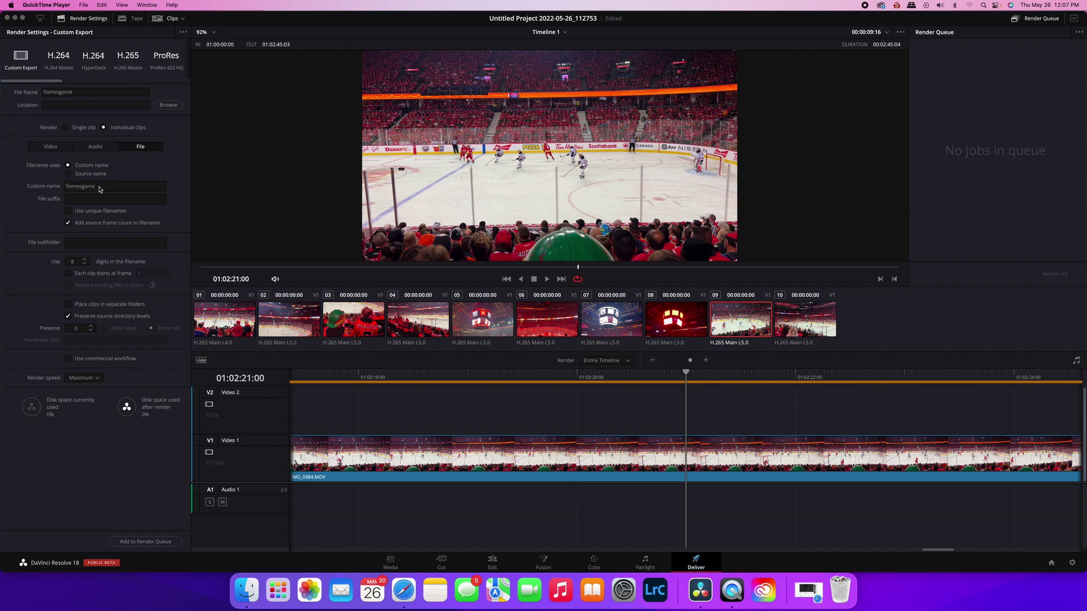
Step: Add file suffix 01, tick Use unique filenames, and click into File subfolder
left_click(74, 202)
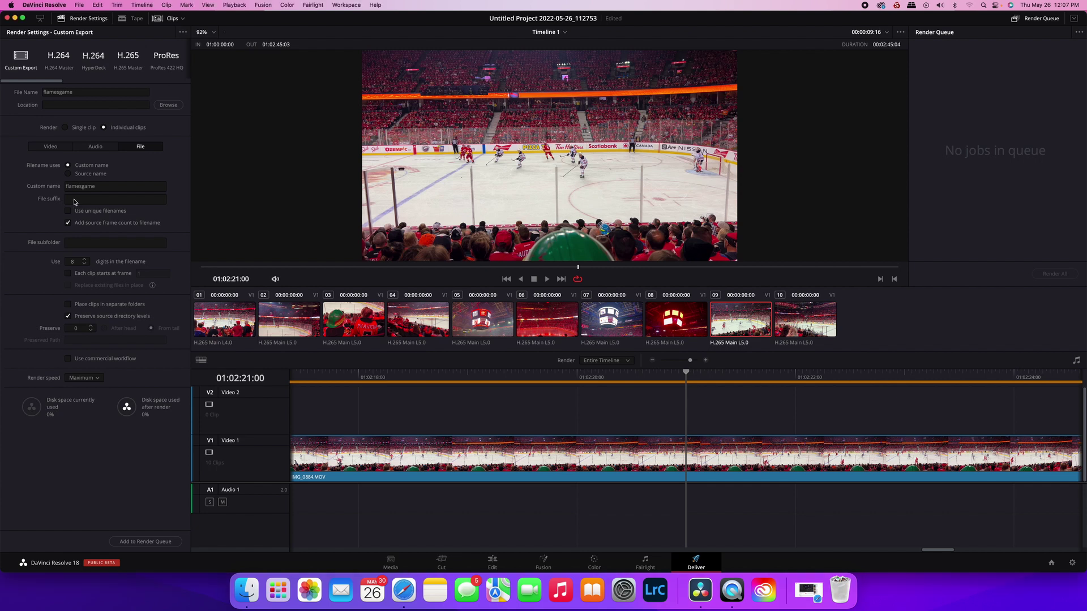
left_click(76, 200)
left_click(69, 212)
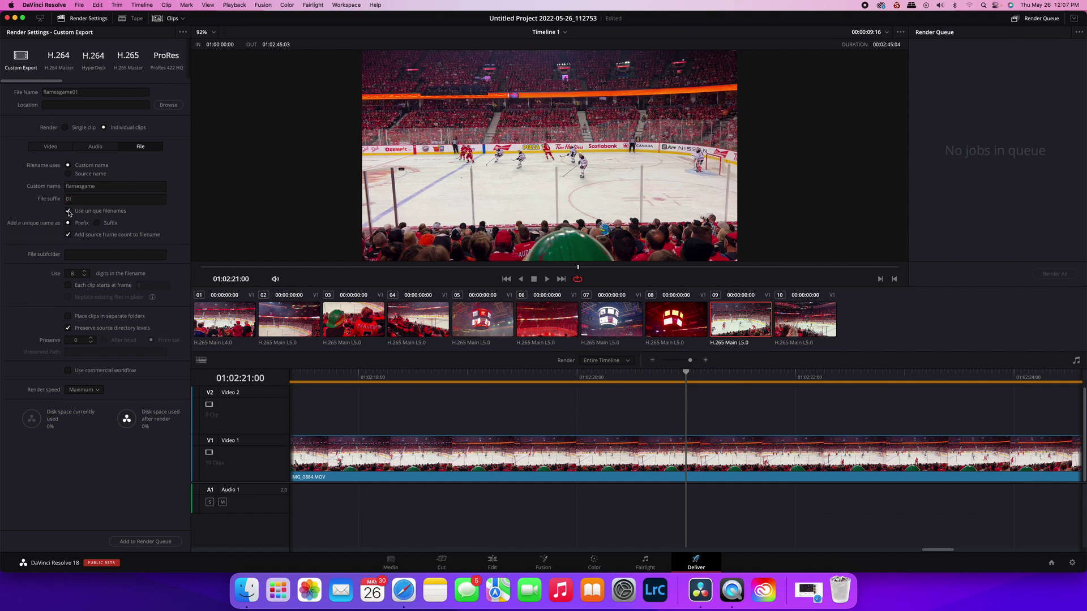
left_click(81, 255)
Step: Set filename digits to 3 and keep each clip starting at frame 1
left_click(68, 234)
left_click(84, 276)
left_click(85, 278)
left_click(85, 276)
left_click(85, 276)
left_click(85, 277)
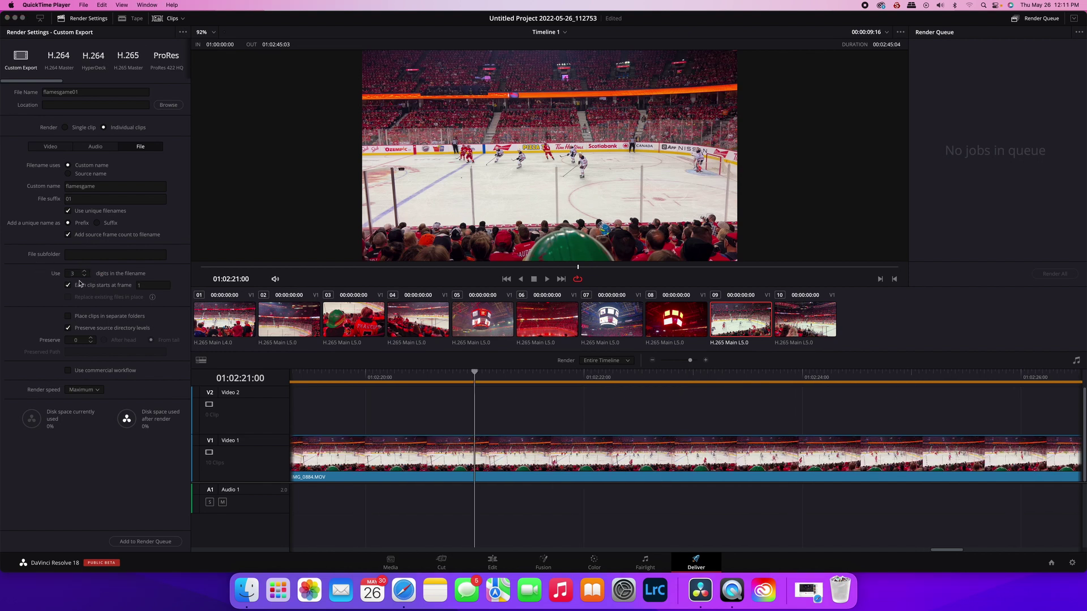
left_click(83, 276)
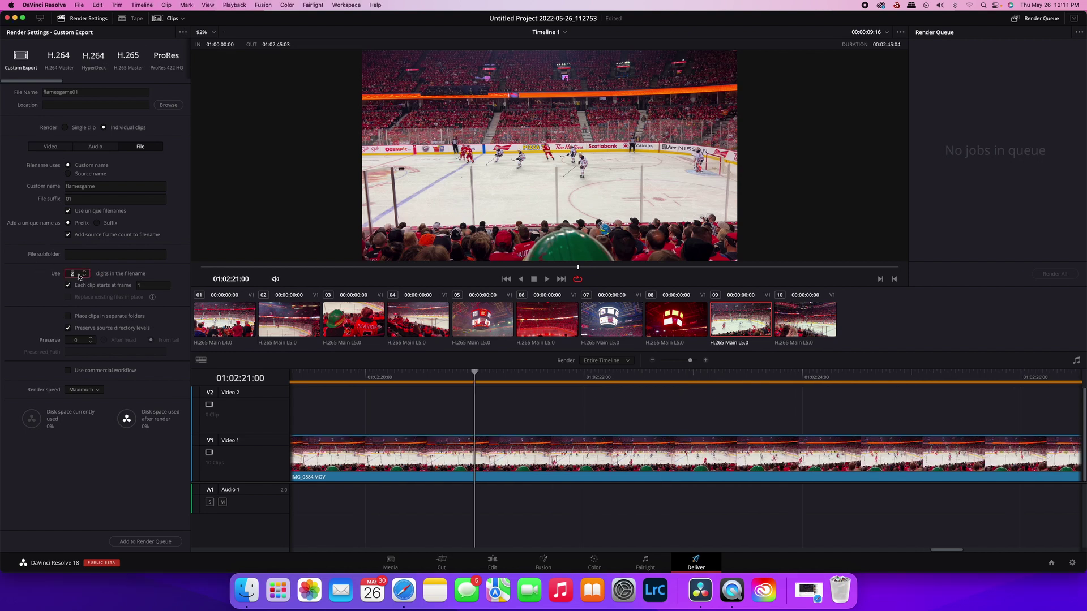
left_click(84, 272)
left_click(67, 285)
left_click(67, 285)
Step: Keep render speed at Maximum and set the output location to the Desktop
left_click(96, 391)
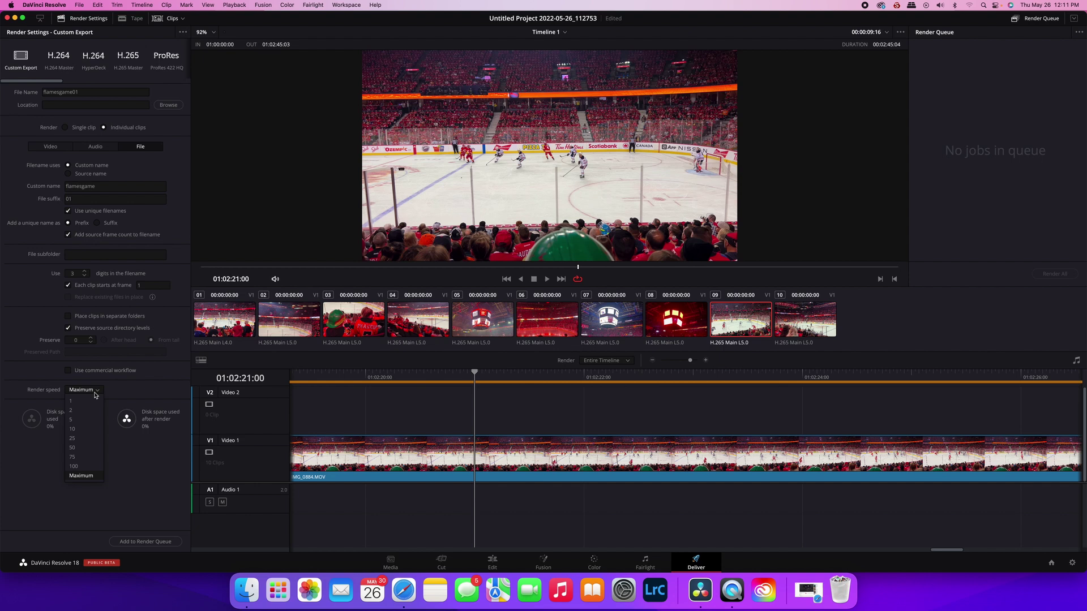
left_click(84, 476)
left_click(173, 105)
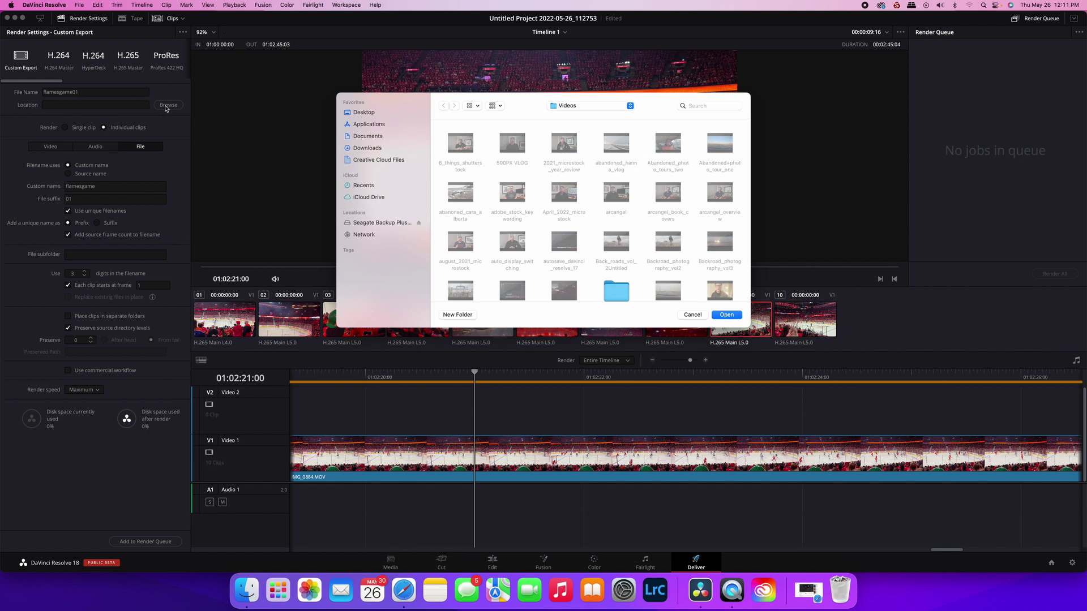
key("Return")
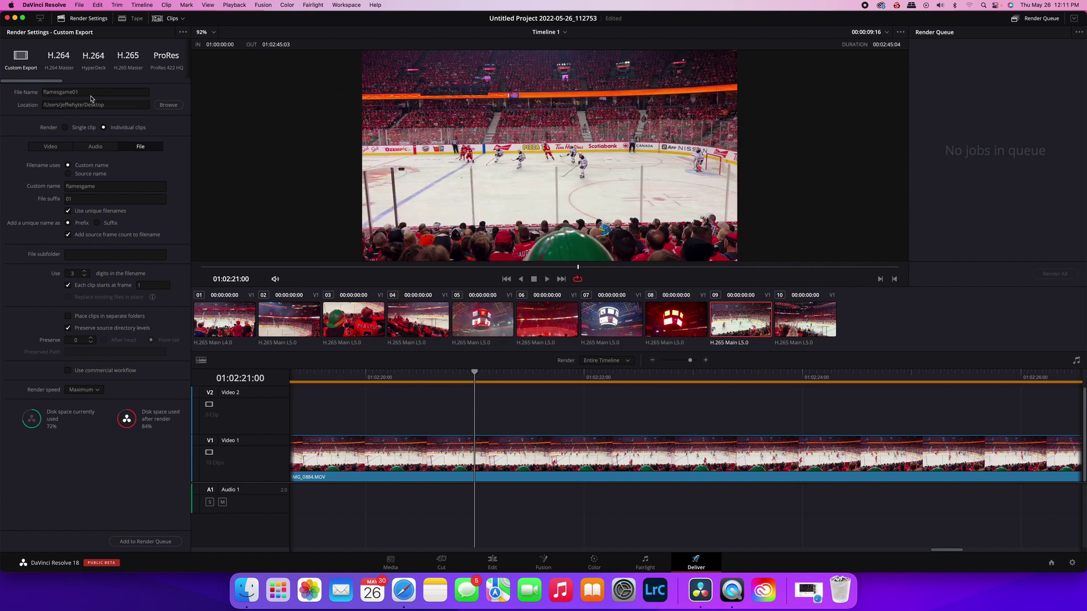
Step: Add the export to the render queue as Job 1, accepting the higher-resolution prompt, and remove 01 from the file name
left_click(152, 544)
left_click(617, 349)
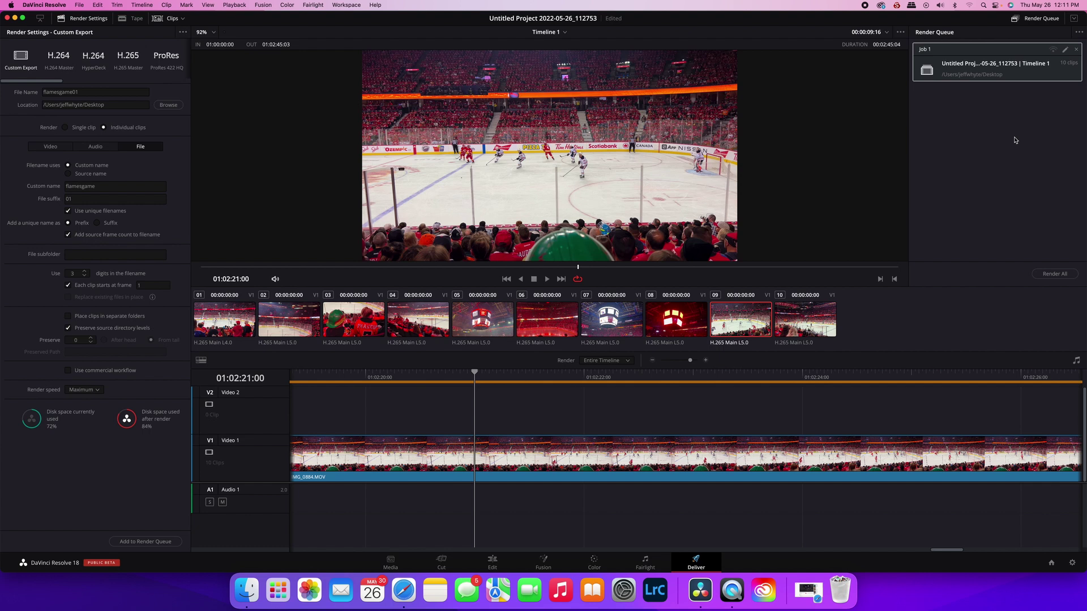
left_click(74, 92)
key("BackSpace")
key("BackSpace")
left_click(174, 138)
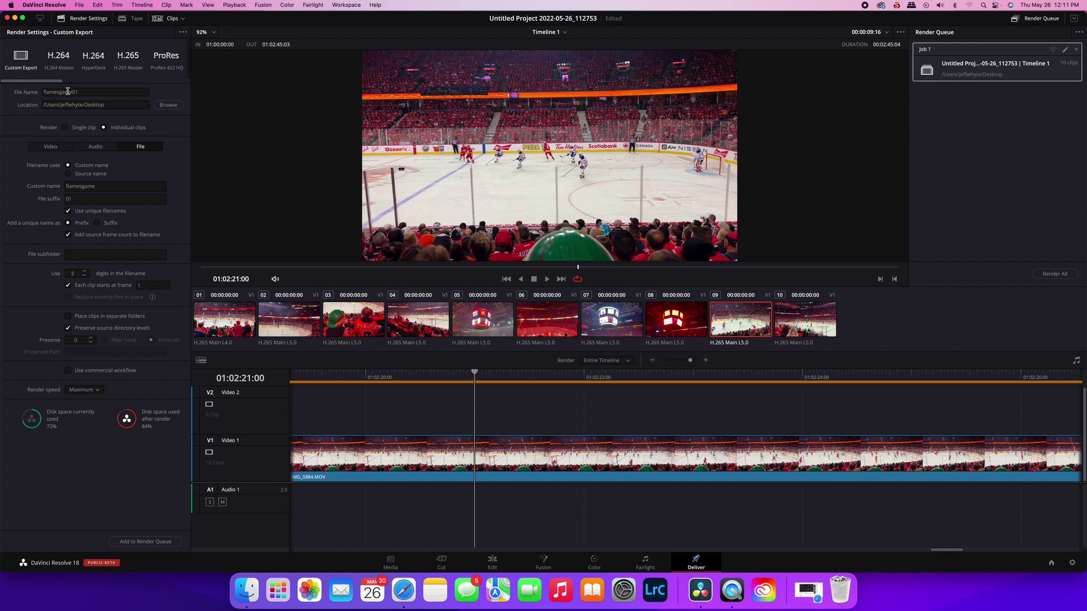